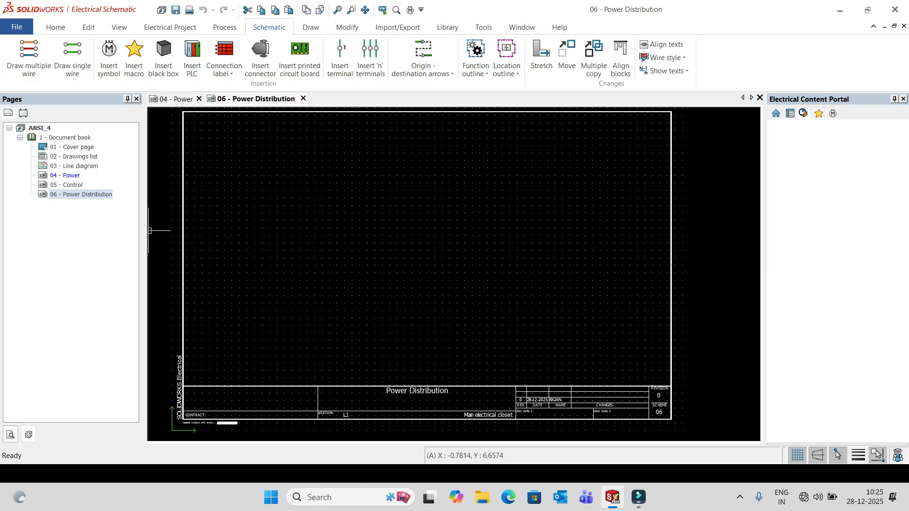
Draw a bent four-wire N L1 L2 L3 bundle up the sheet's left side and along its upper edge.
mouse_move(342, 218)
middle_mouse_down()
mouse_move(367, 218)
mouse_move(352, 218)
middle_mouse_up()
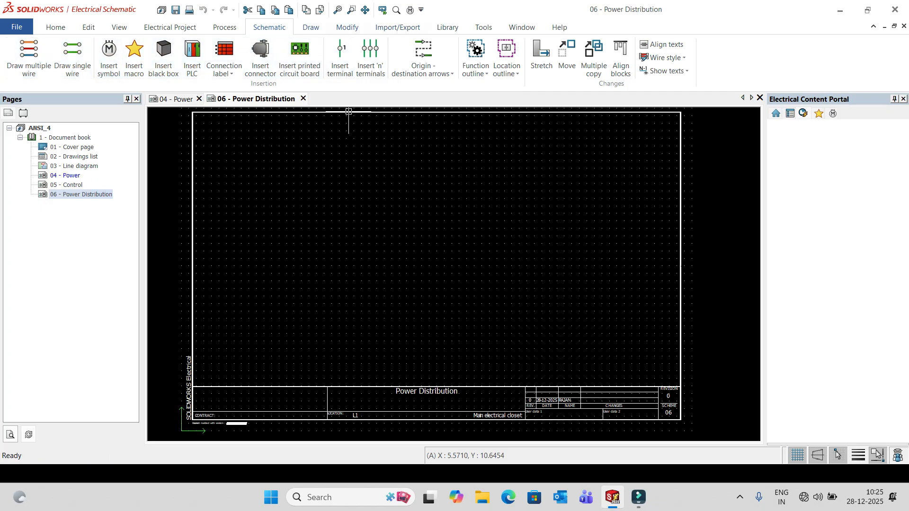
left_click(398, 28)
left_click(447, 28)
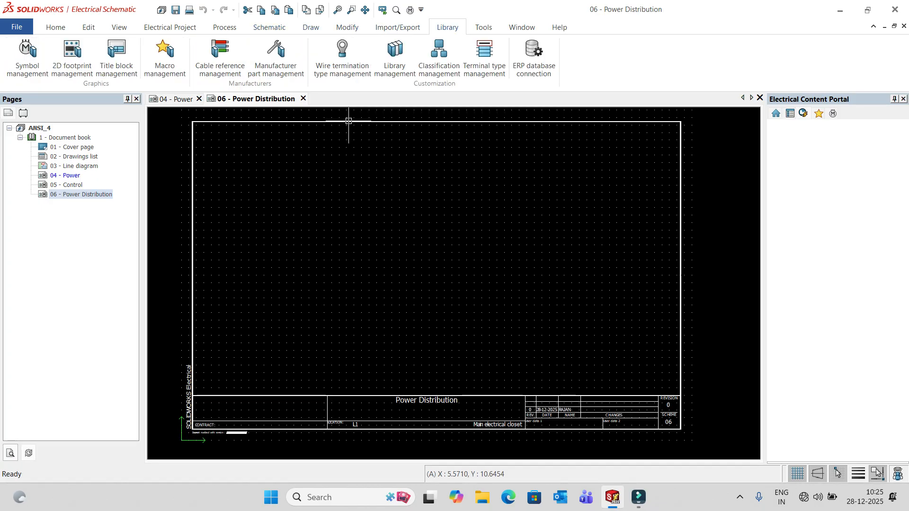
left_click(269, 28)
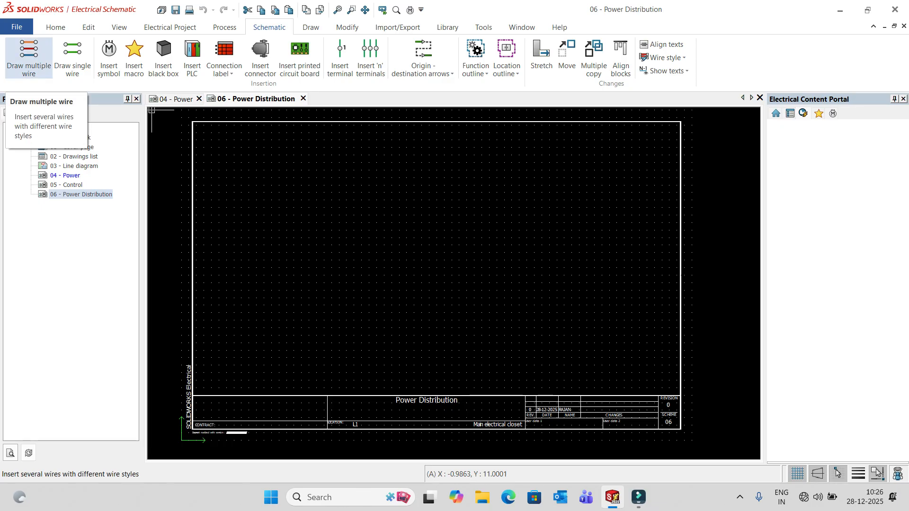
left_click(28, 56)
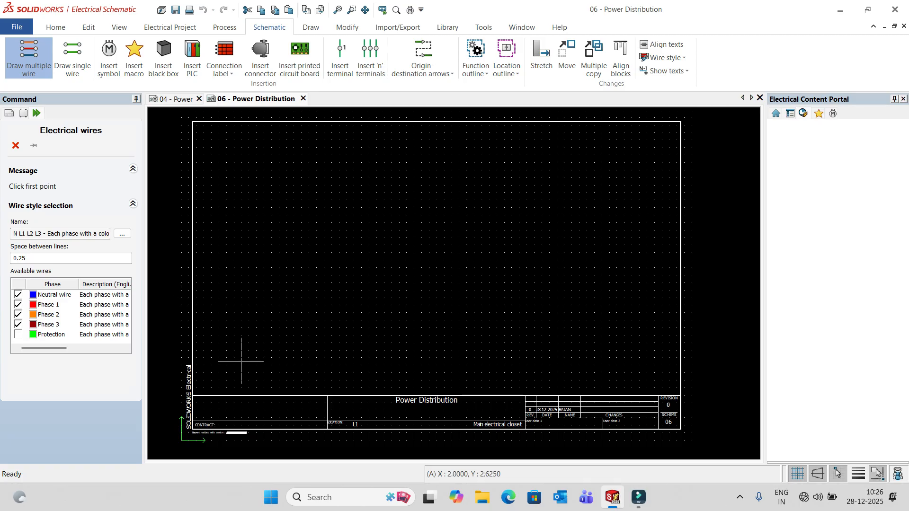
left_click(241, 361)
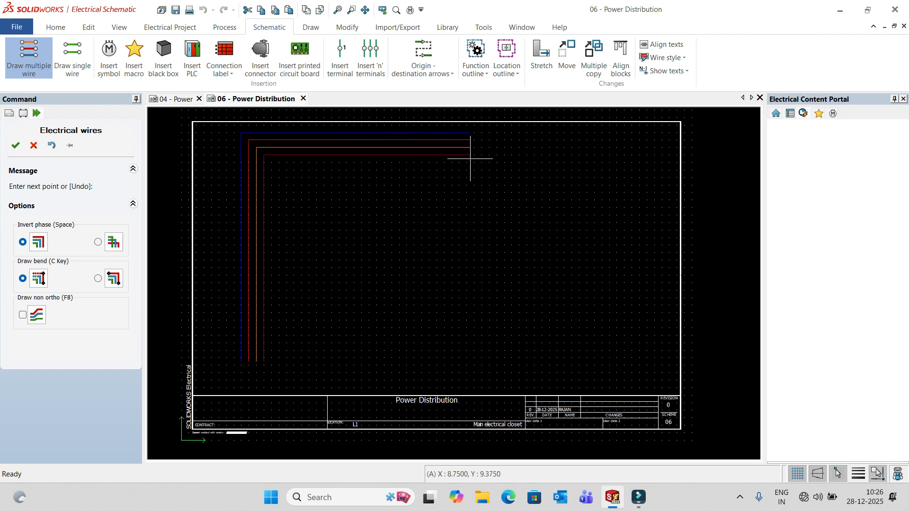
left_click(579, 159)
key("Escape")
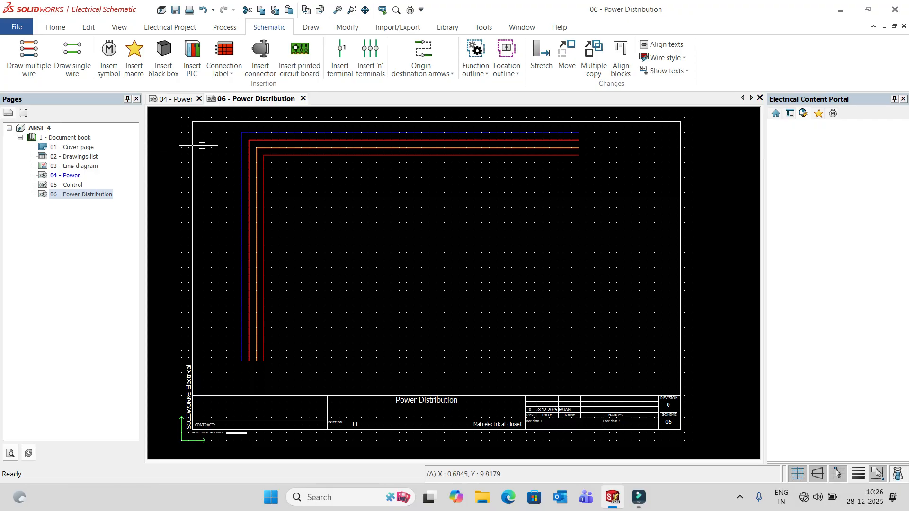
Draw a five-wire bent bundle inside the first one, using the N L1 L2 L3 (3) style with real phase colors.
scroll(274, 179, "down", 1)
scroll(267, 177, "up", 2)
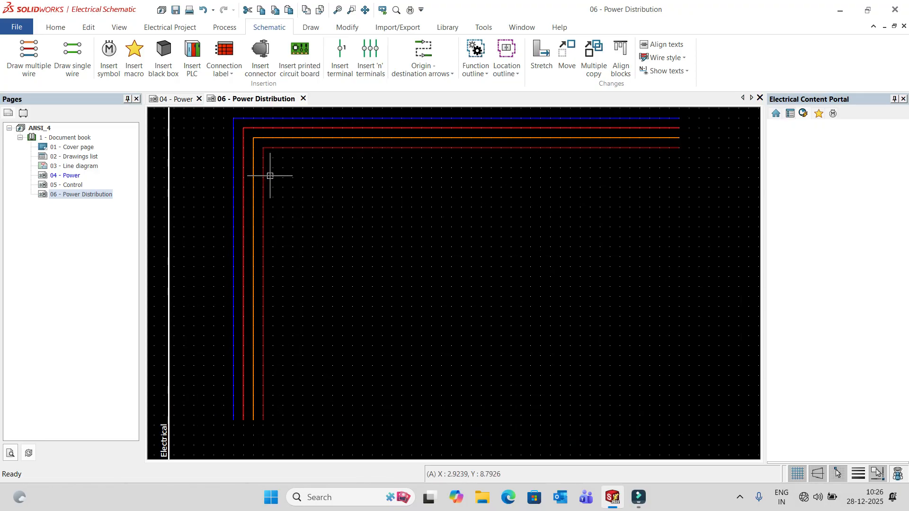
left_click(29, 52)
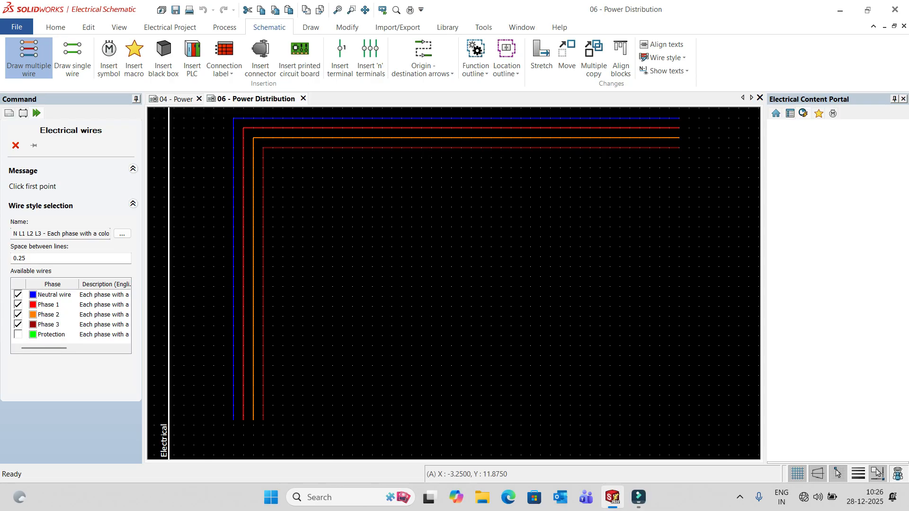
left_click(122, 234)
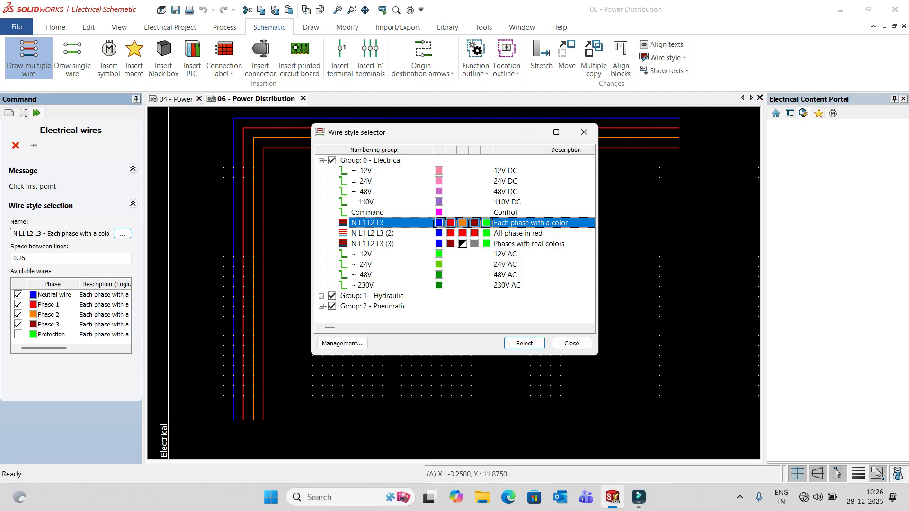
left_click(373, 243)
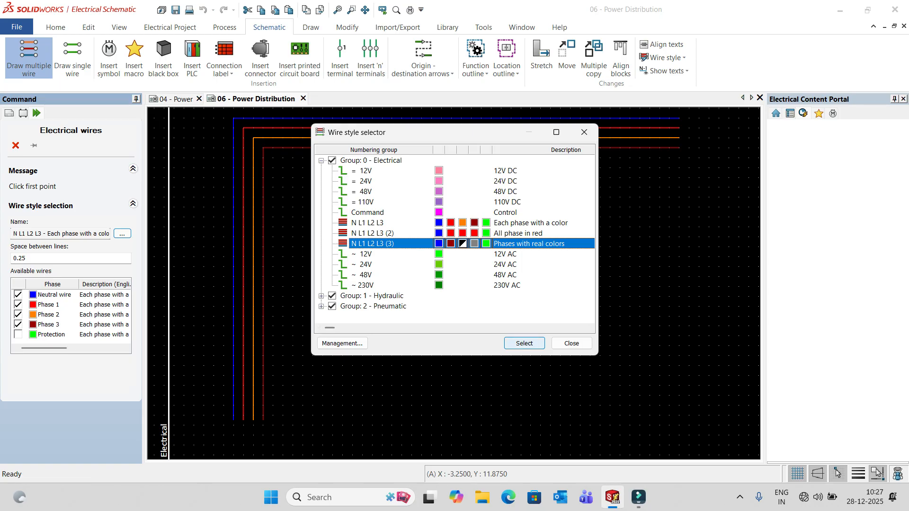
left_click(524, 343)
left_click(343, 332)
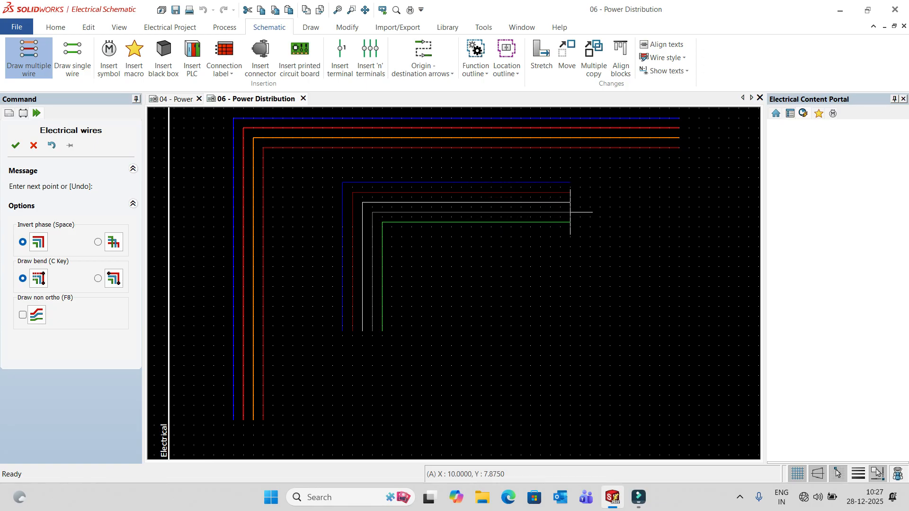
left_click(679, 212)
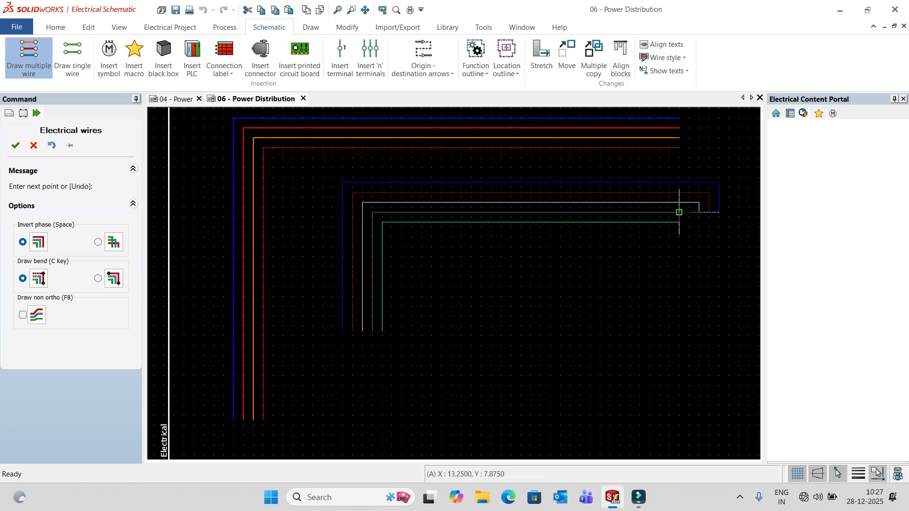
key("Escape")
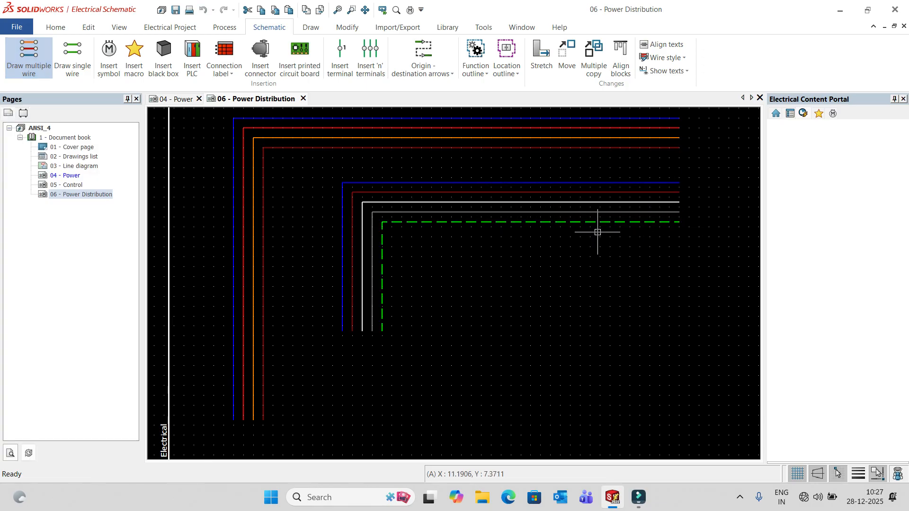
Draw five slanted N L1 L2 L3 (3) wires in non-ortho mode in the empty area below the inner bundle.
scroll(420, 230, "down", 1)
scroll(417, 235, "up", 1)
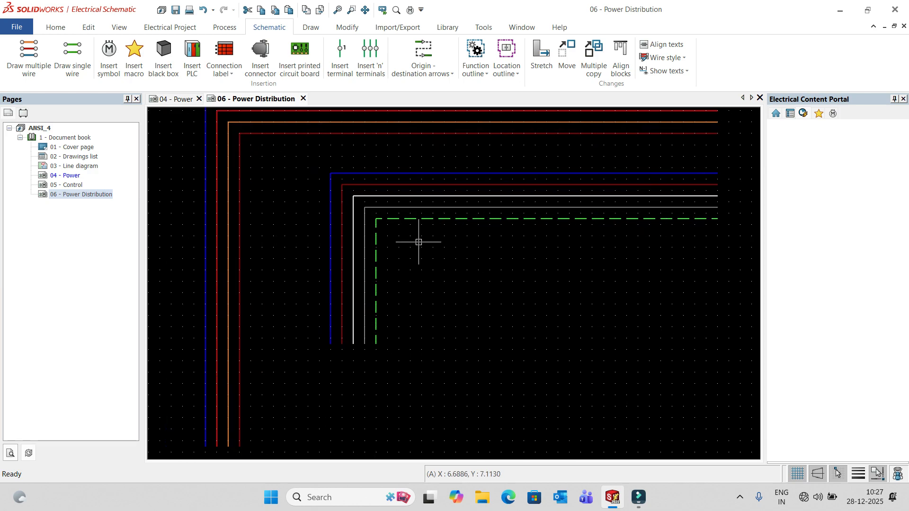
scroll(345, 241, "up", 1)
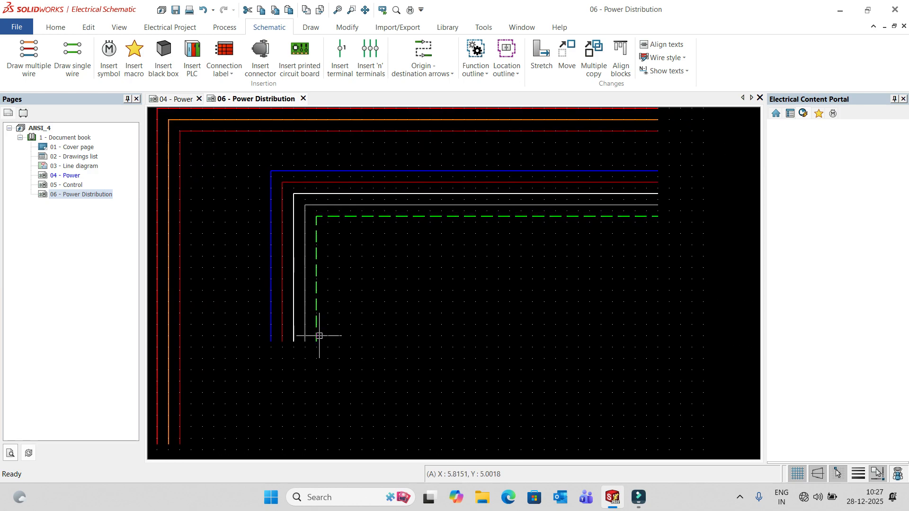
scroll(576, 251, "up", 1)
scroll(544, 259, "down", 2)
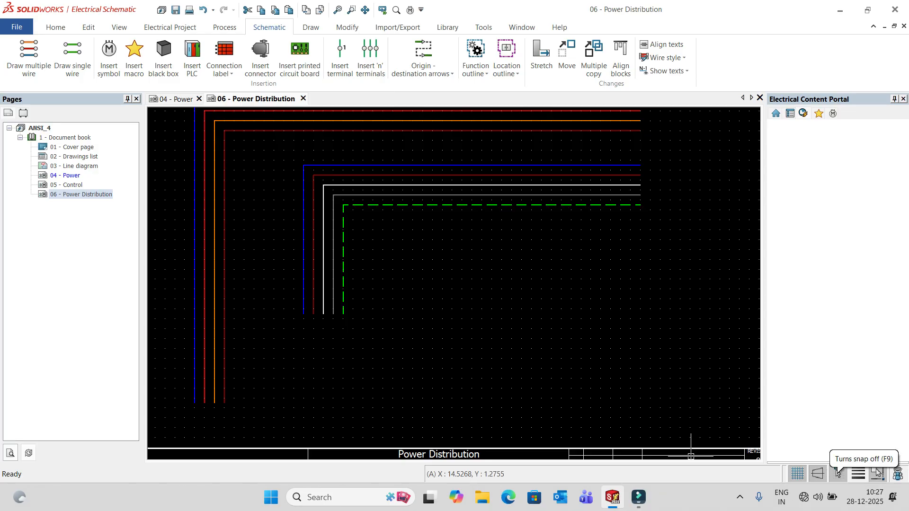
left_click(818, 473)
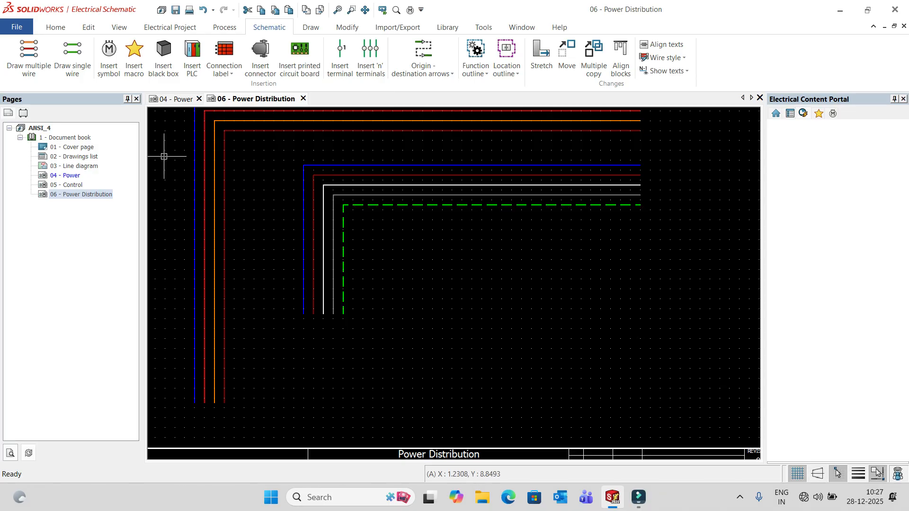
left_click(29, 54)
left_click(415, 340)
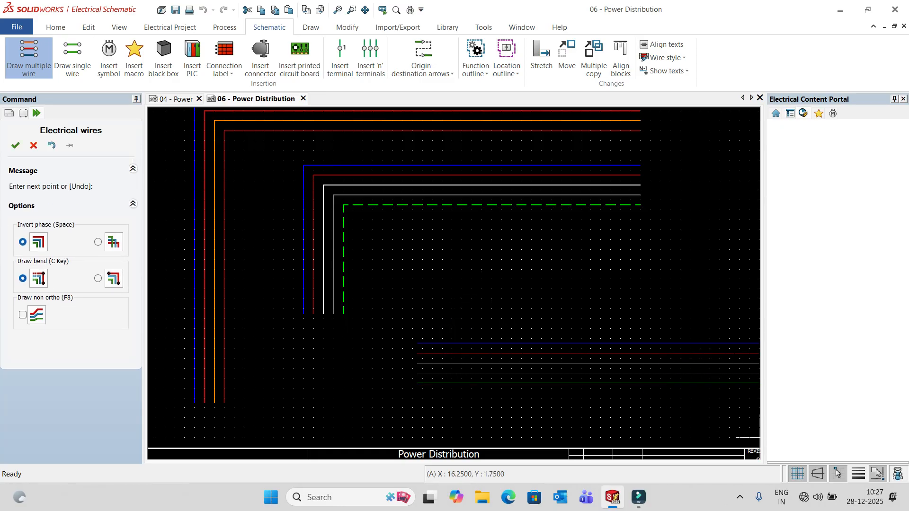
key("F8")
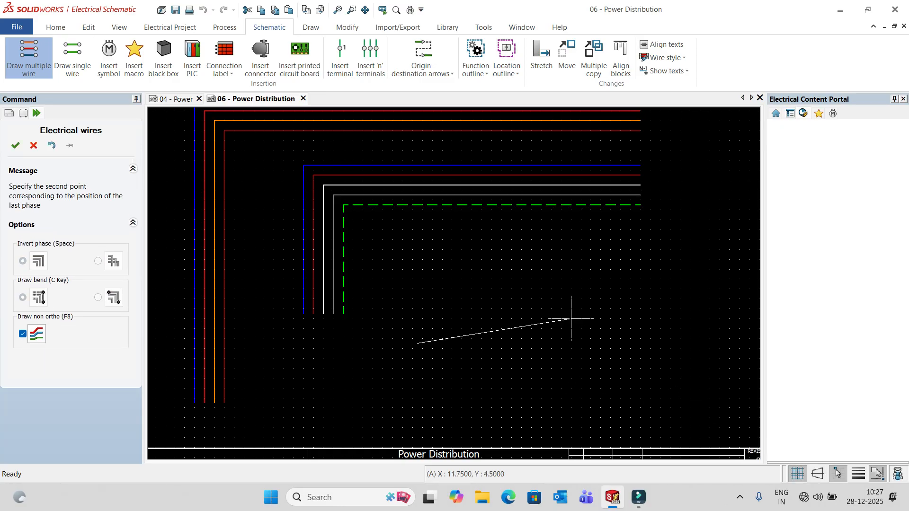
left_click(535, 253)
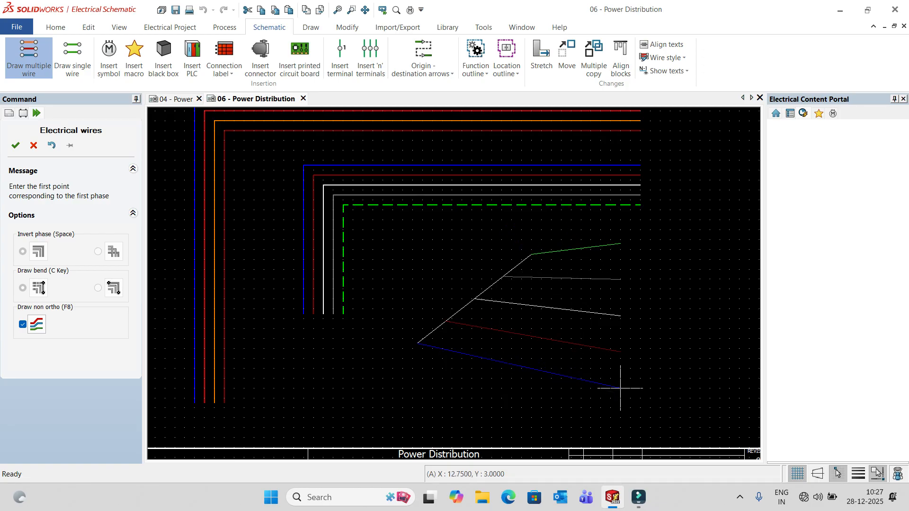
left_click(639, 368)
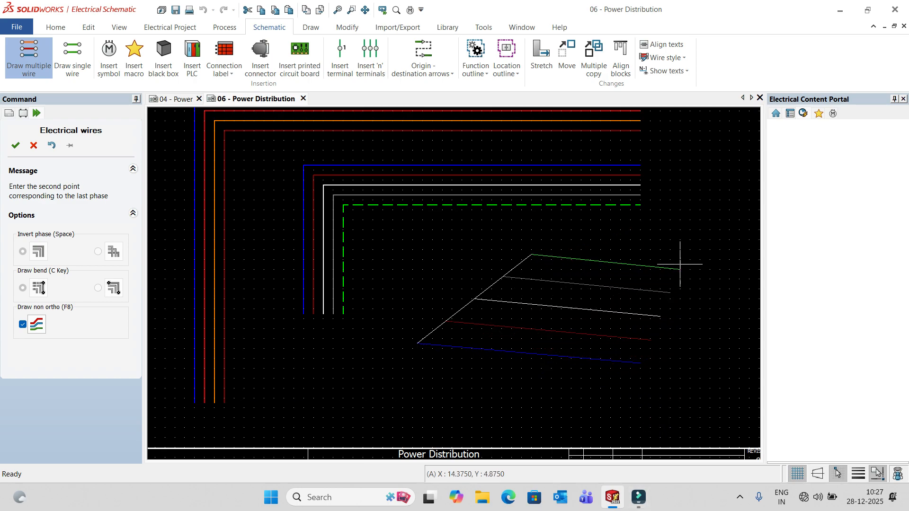
left_click(684, 229)
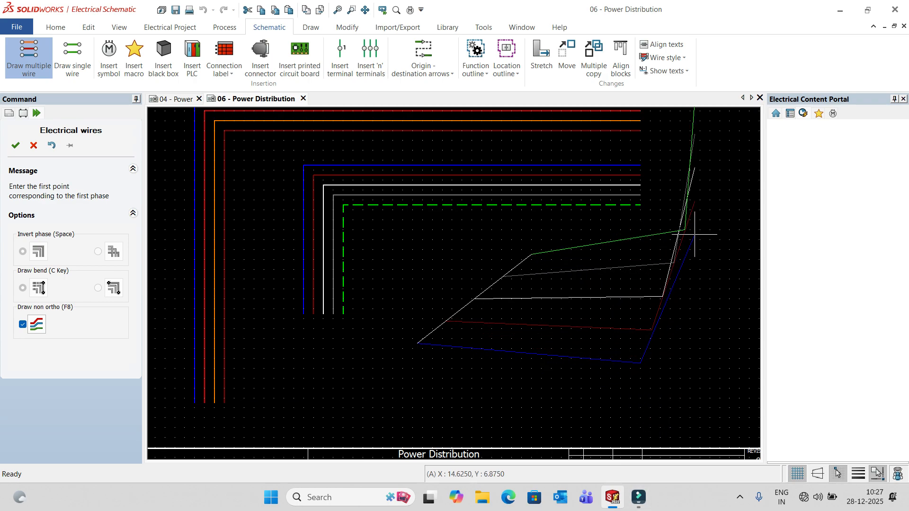
key("Escape")
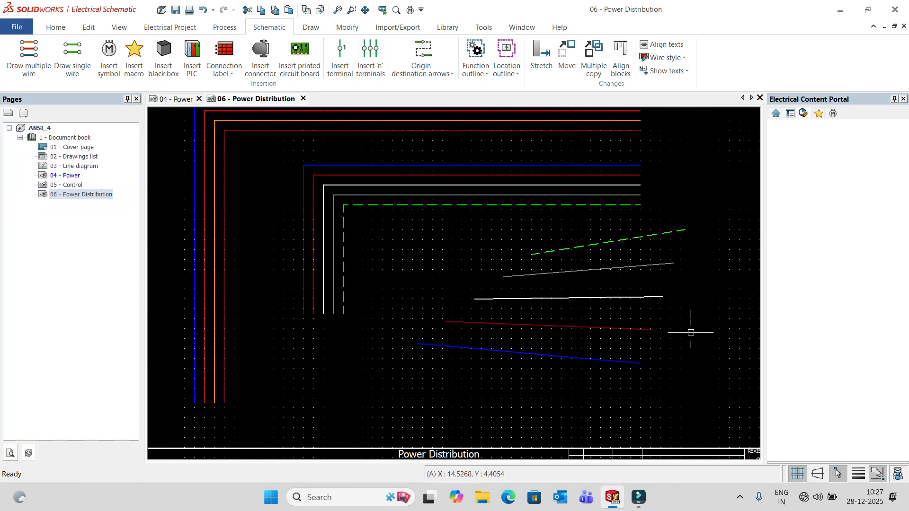
Delete all five slanted wires below the inner bundle.
middle_click_drag(655, 270, 577, 265)
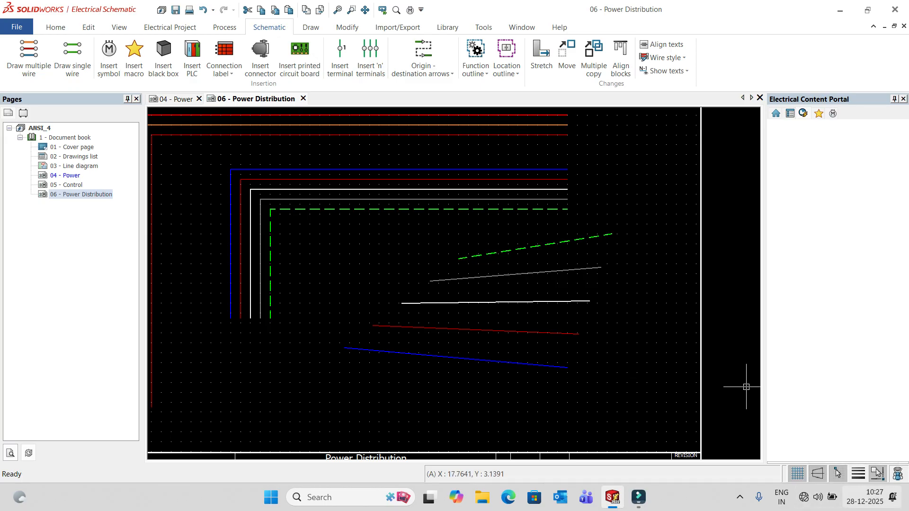
scroll(529, 256, "up", 1)
scroll(586, 297, "down", 3)
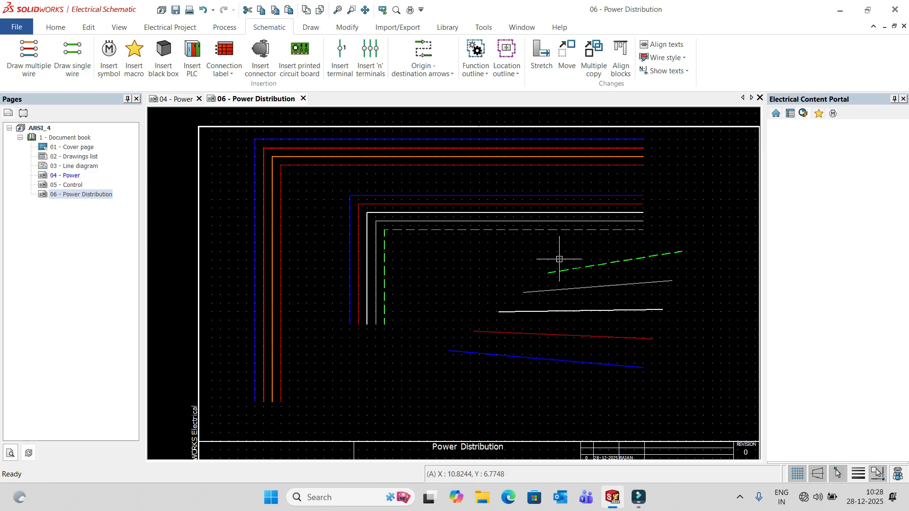
left_click(598, 268)
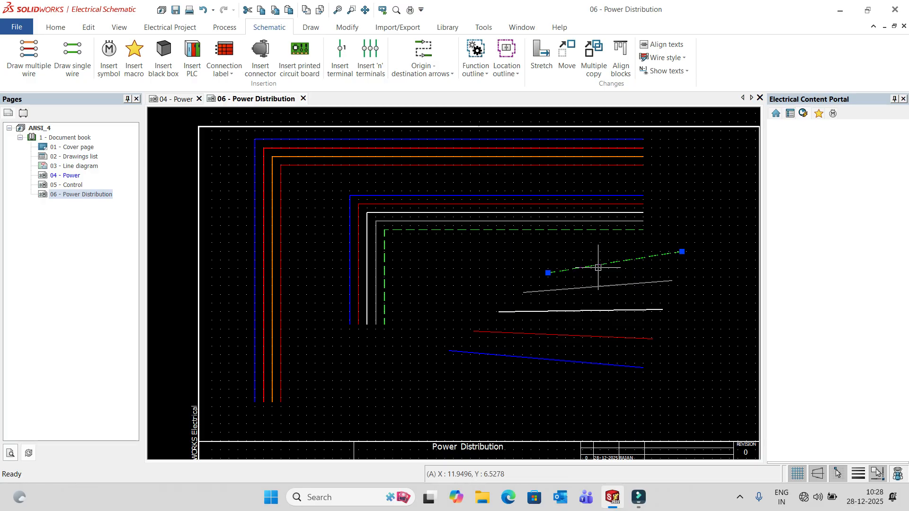
key("Delete")
left_click_drag(660, 375, 600, 282)
key("Delete")
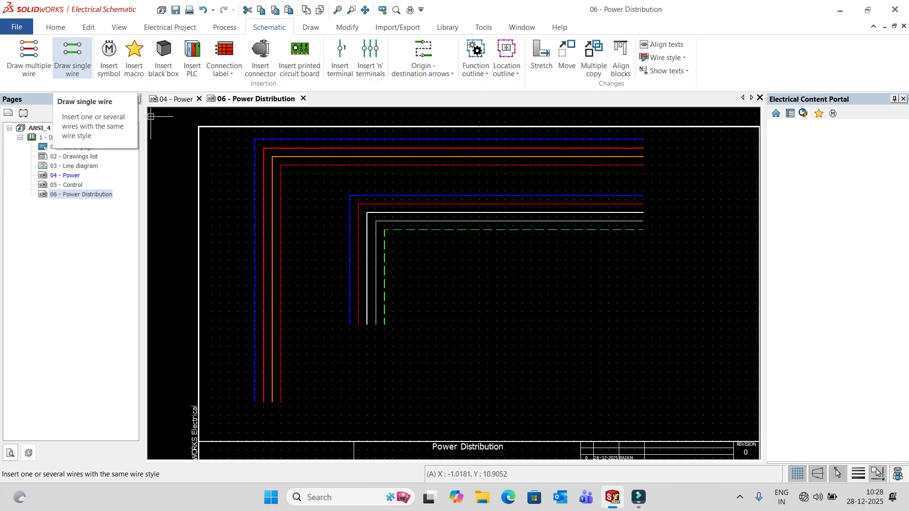
Draw a single 12V DC wire below the inner bundle, running horizontally and then bending down.
left_click(72, 56)
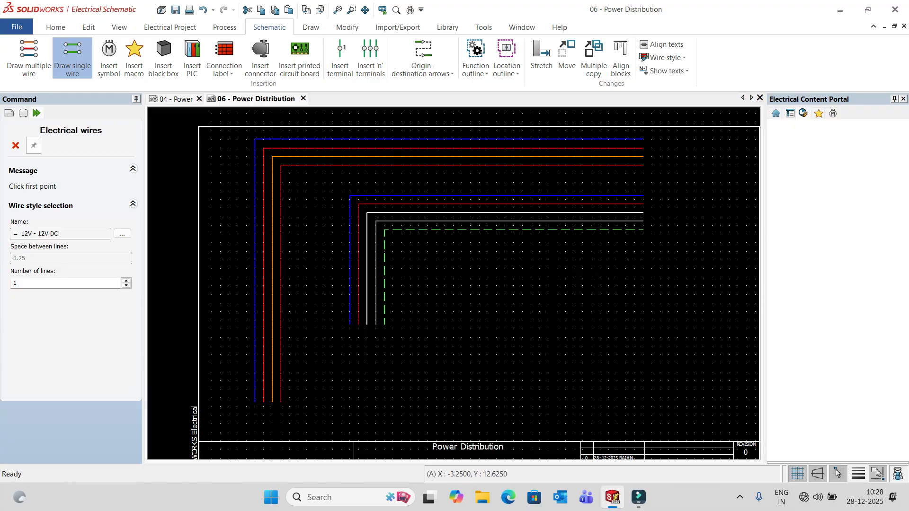
left_click(436, 268)
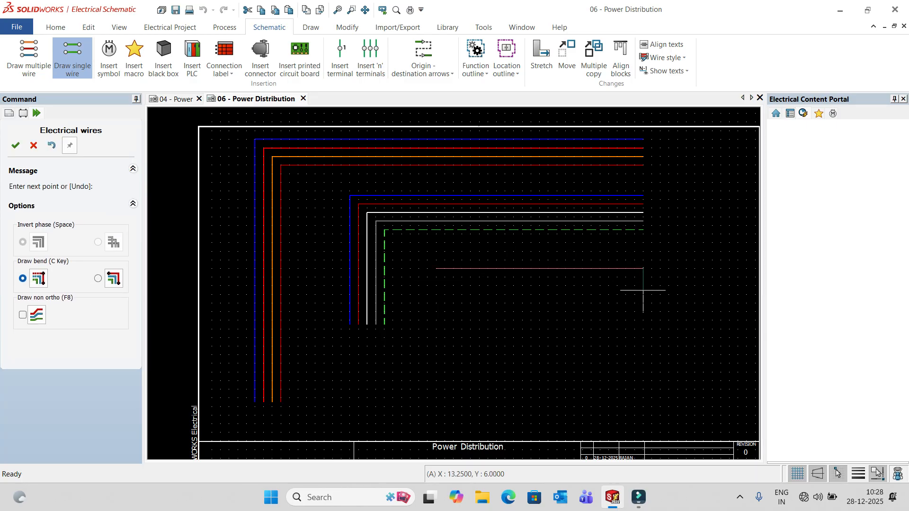
left_click(642, 368)
key("Escape")
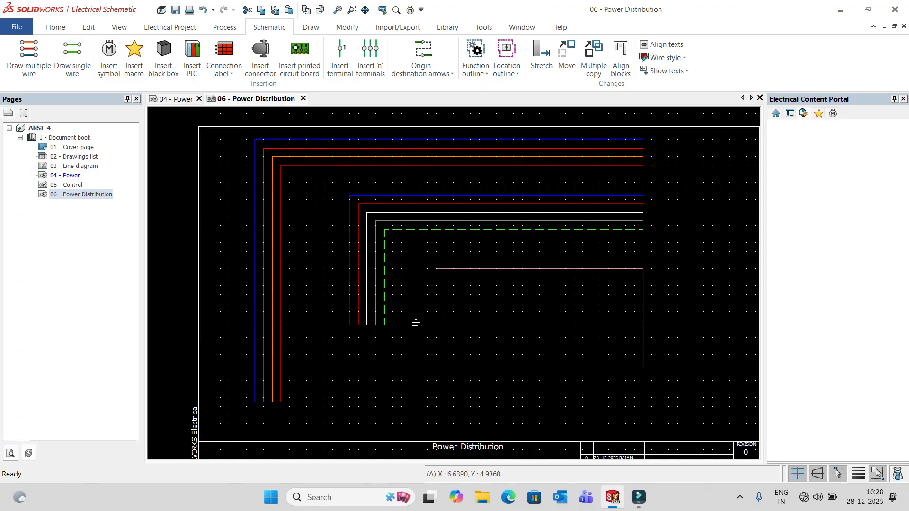
Start a single 24V DC wire below the 12V DC wire, running horizontally and then bending down.
left_click(72, 58)
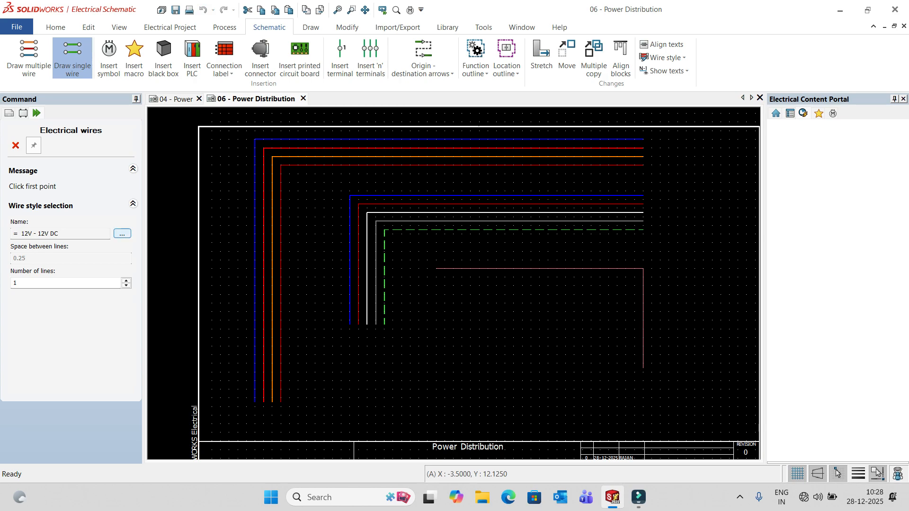
left_click(122, 234)
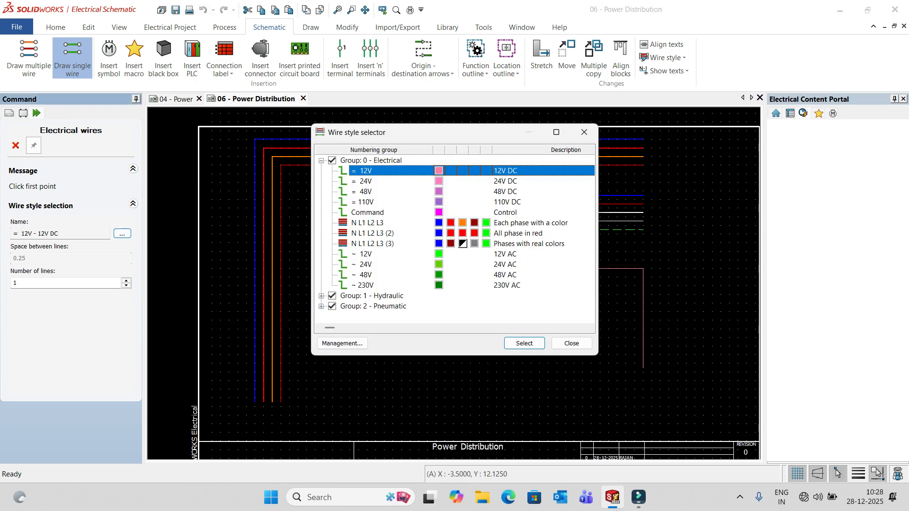
left_click(365, 181)
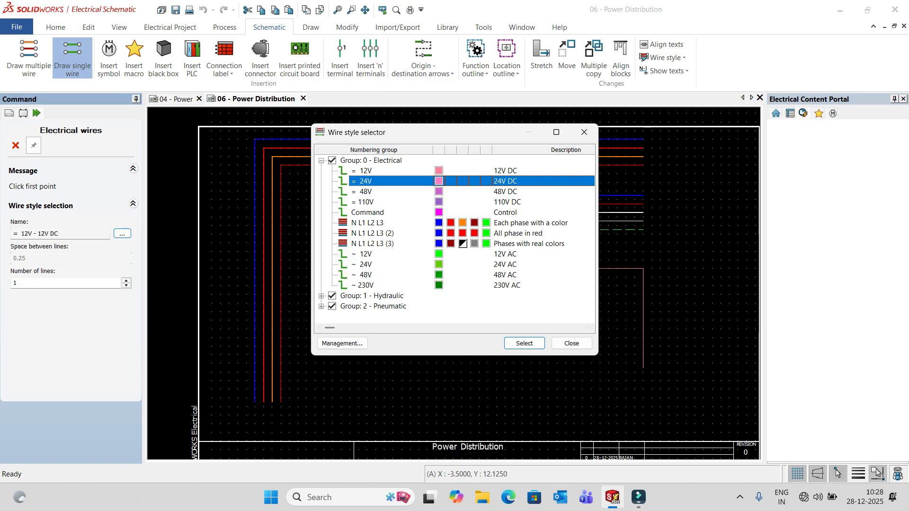
left_click(524, 343)
left_click(409, 311)
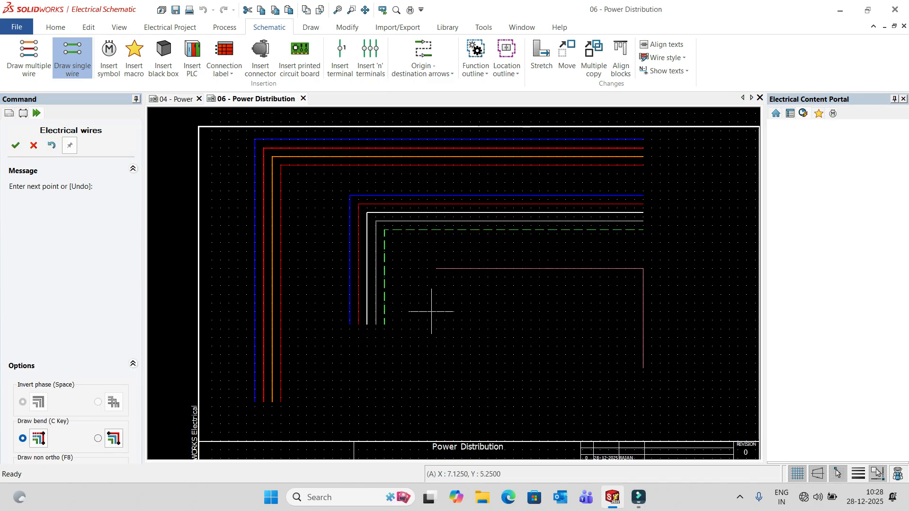
left_click(544, 363)
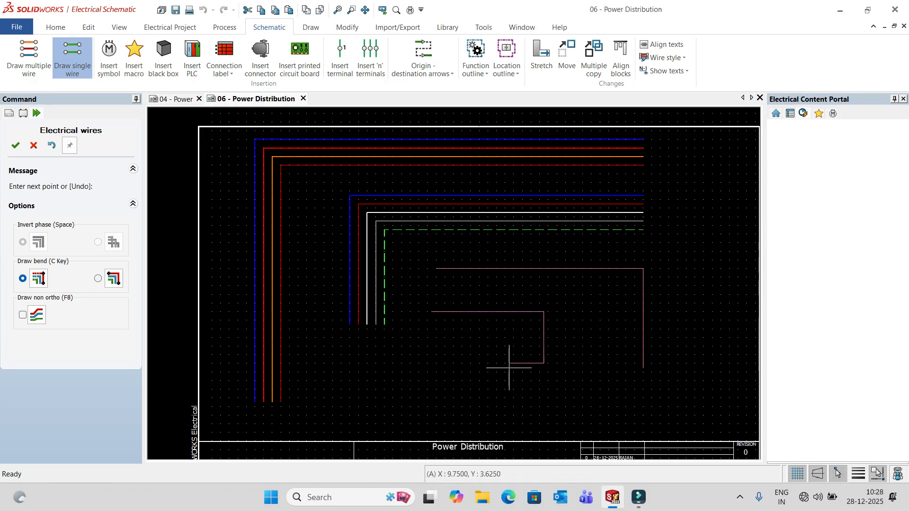
Continue the 24V DC wire with a slanted non-ortho segment down and back, and finish it with a short vertical ortho segment going up.
key("F8")
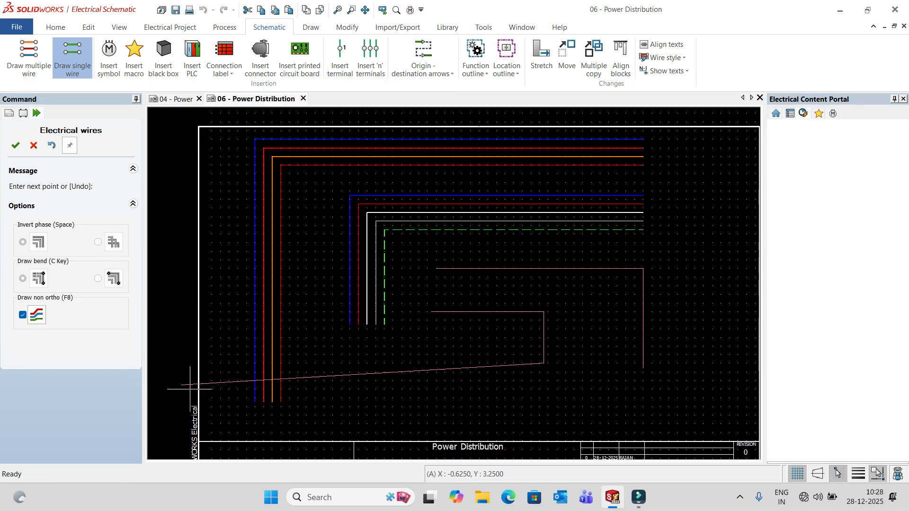
left_click(410, 397)
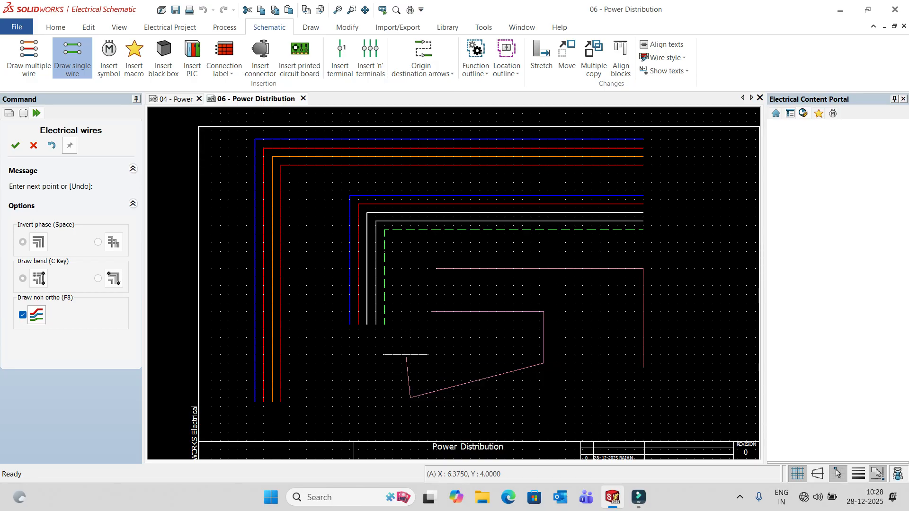
left_click(23, 315)
left_click(22, 279)
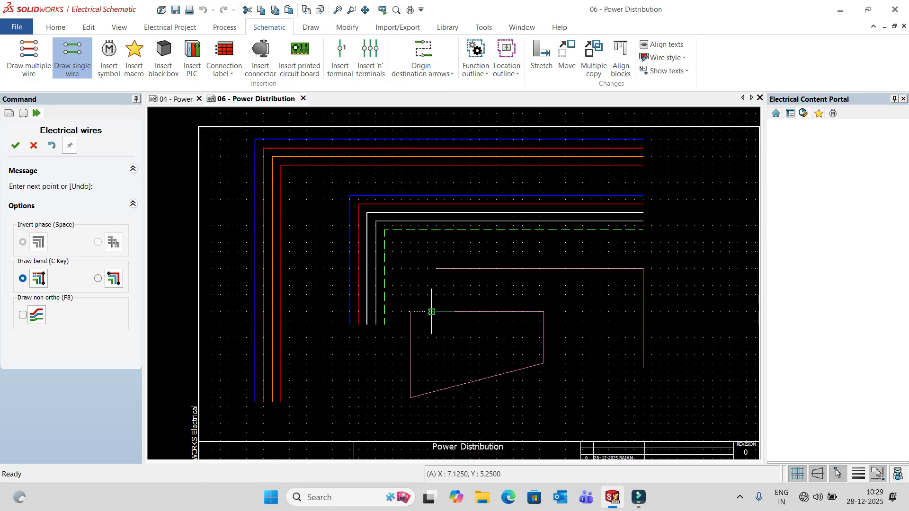
key("Escape")
Examine the Hydraulic and Pneumatic groups in the wire style selector for the single wire command.
left_click(73, 59)
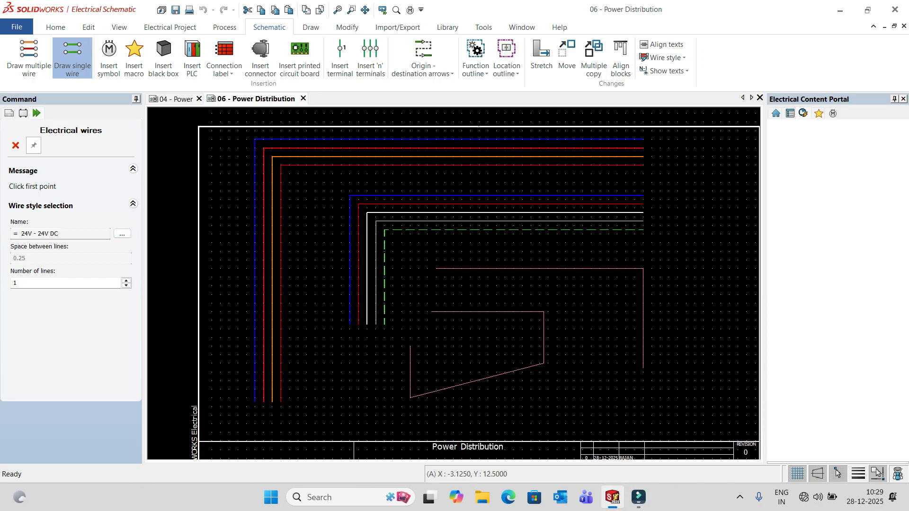
left_click(133, 204)
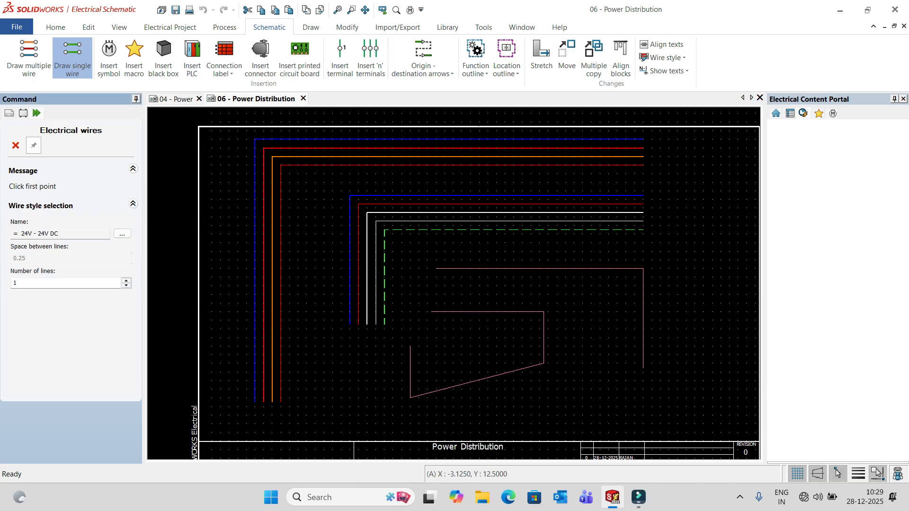
left_click(122, 233)
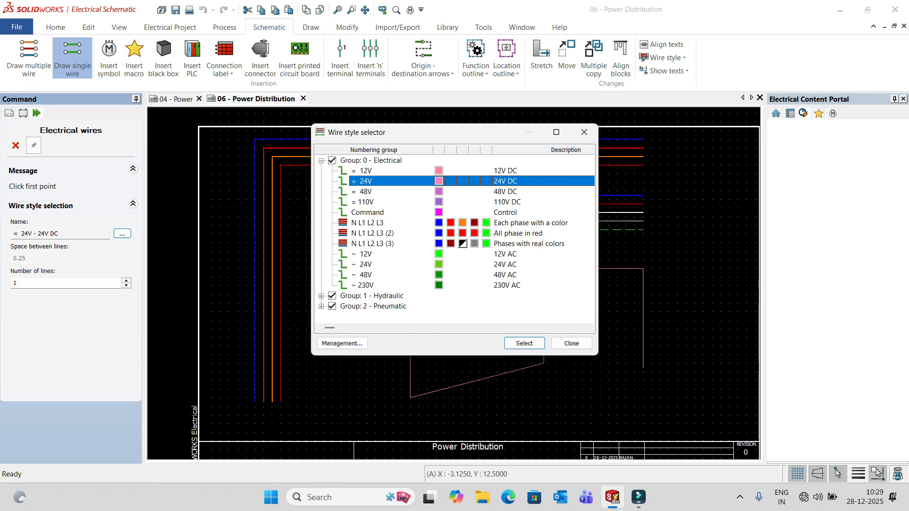
left_click(321, 296)
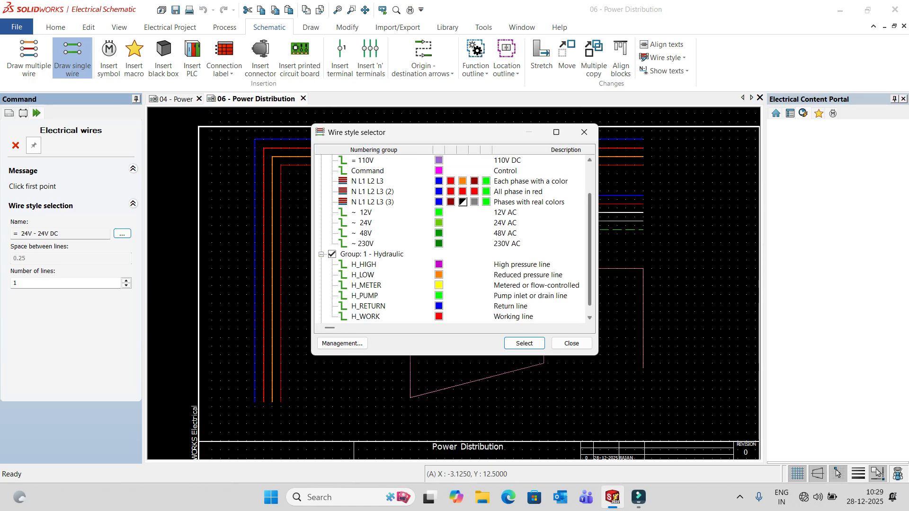
scroll(452, 239, "down", 1)
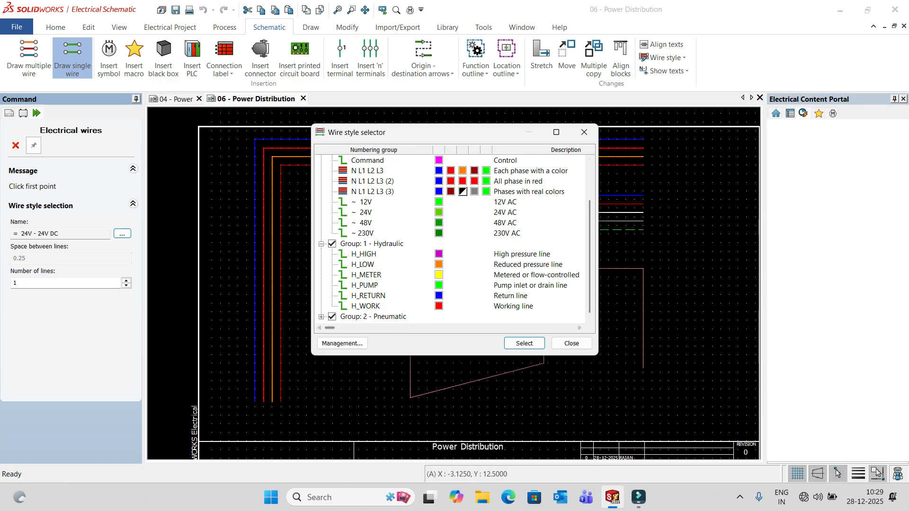
left_click(320, 316)
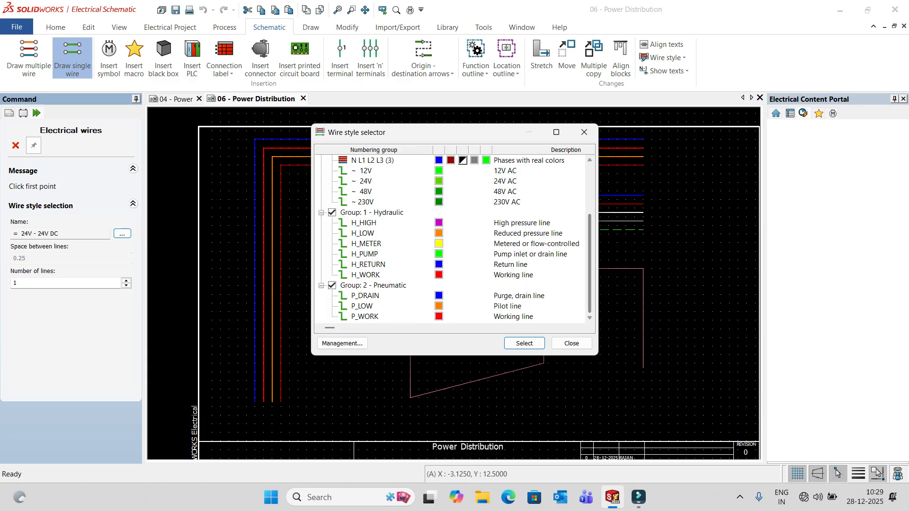
scroll(590, 236, "up", 3)
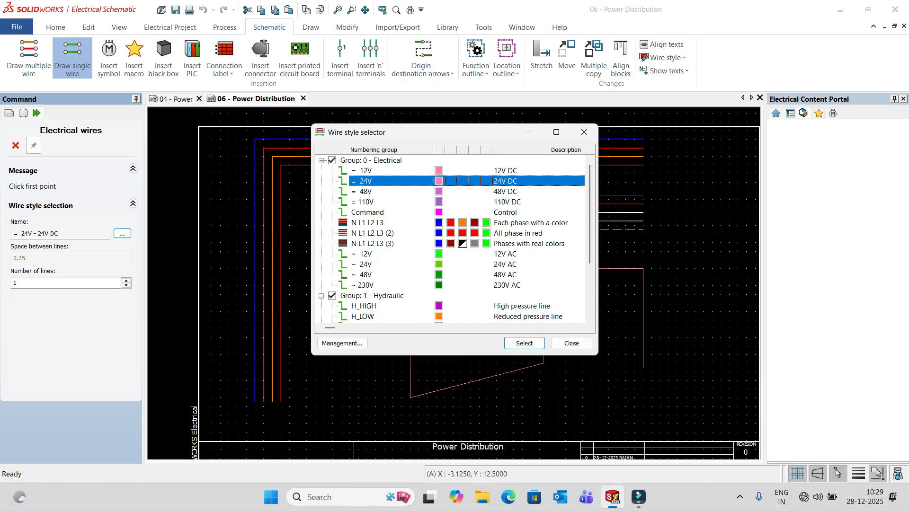
Draw a single 110V DC wire from just below the 12V DC wire, crossing its vertical segment and stepping down through several right-angle bends.
left_click(365, 202)
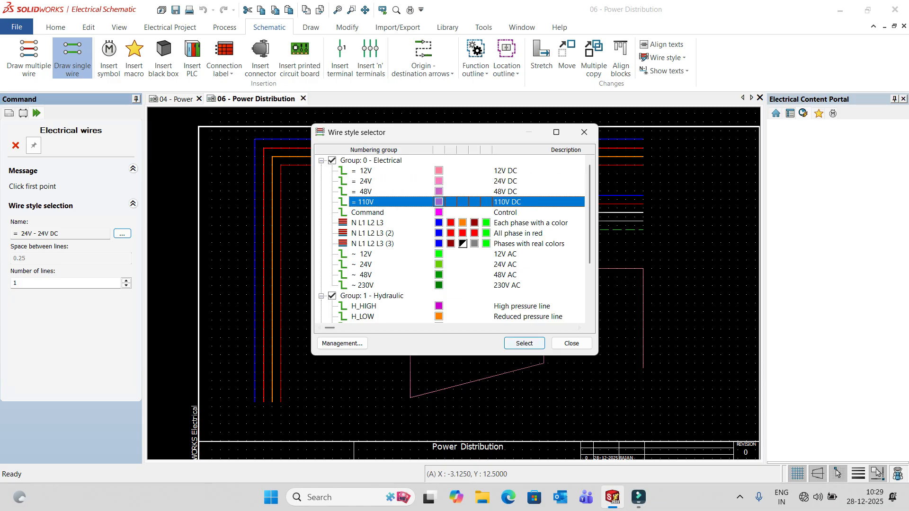
left_click(523, 344)
left_click(452, 286)
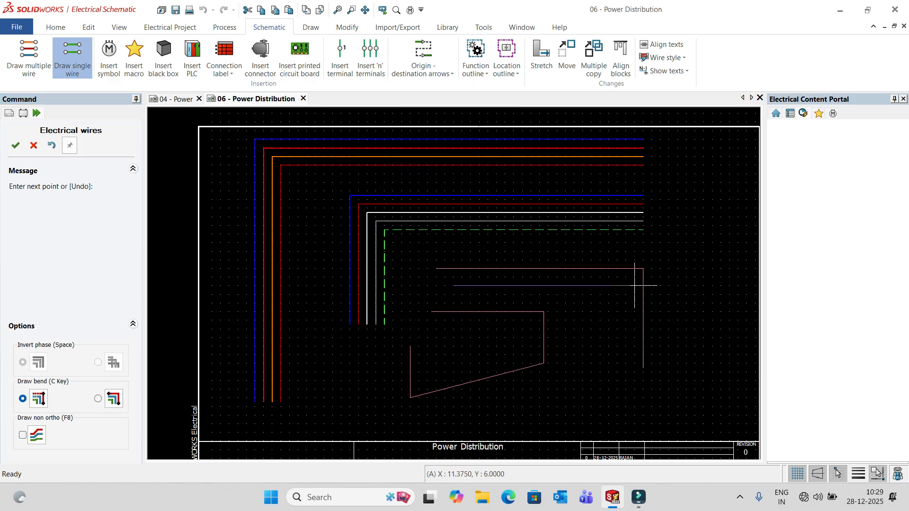
left_click(707, 342)
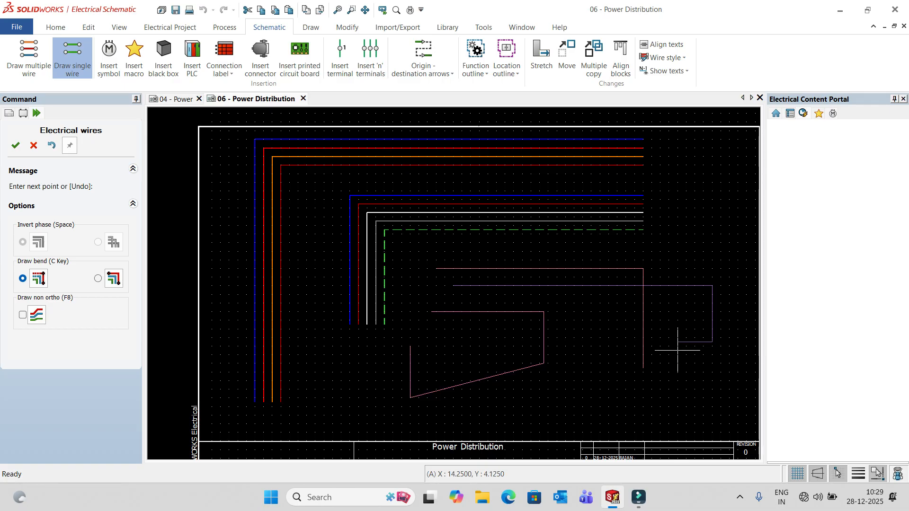
left_click(681, 397)
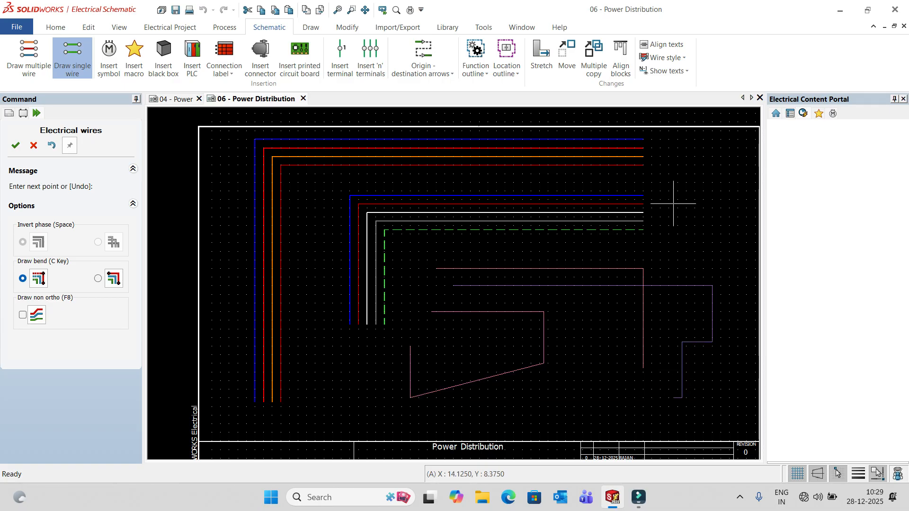